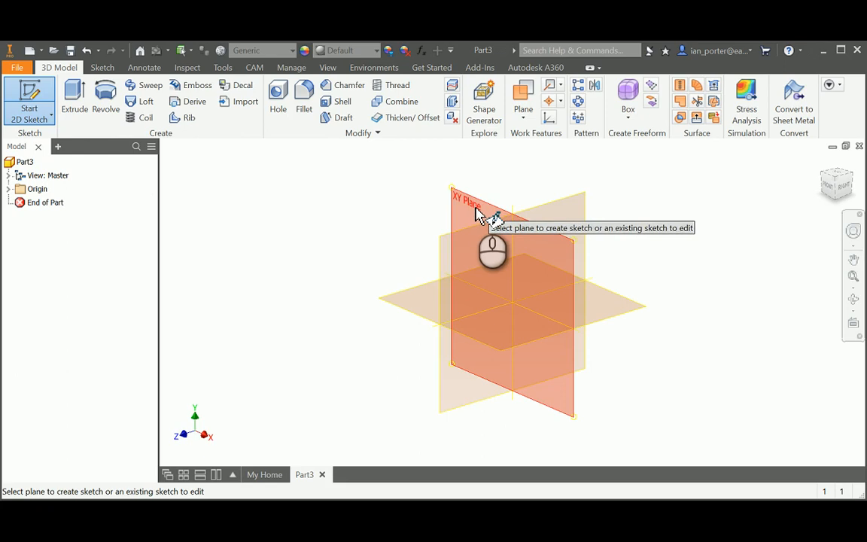
# Begin Sketch1 on the XY plane of Part3
pyautogui.click(475, 212)
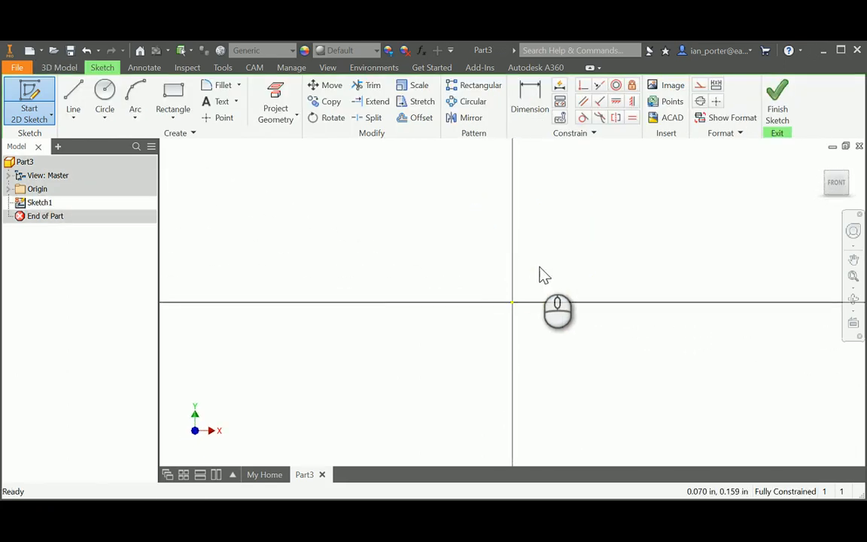
# Draw a 5 × 3.5 in rectangle with its first corner at the sketch origin
pyautogui.moveTo(542, 271)
pyautogui.mouseDown(button='middle')
pyautogui.moveTo(525, 291)
pyautogui.moveTo(413, 331)
pyautogui.moveTo(404, 342)
pyautogui.mouseUp(button='middle')
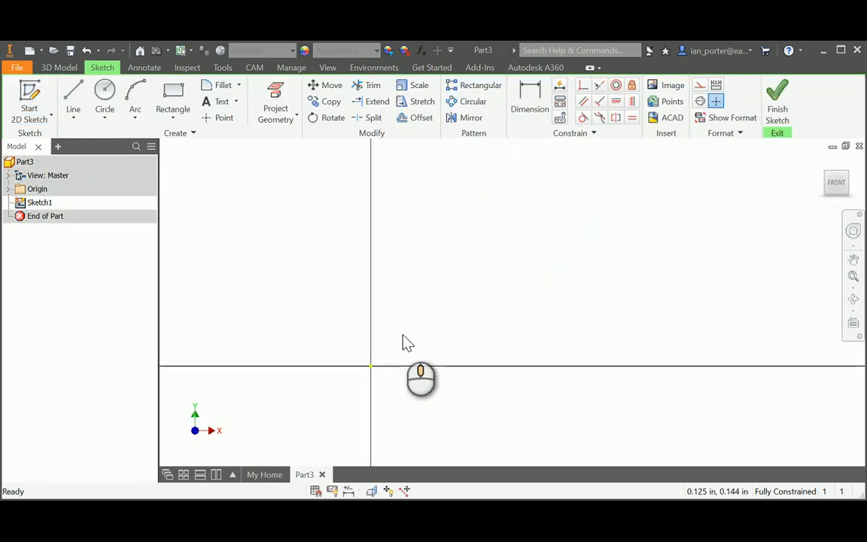
pyautogui.click(175, 98)
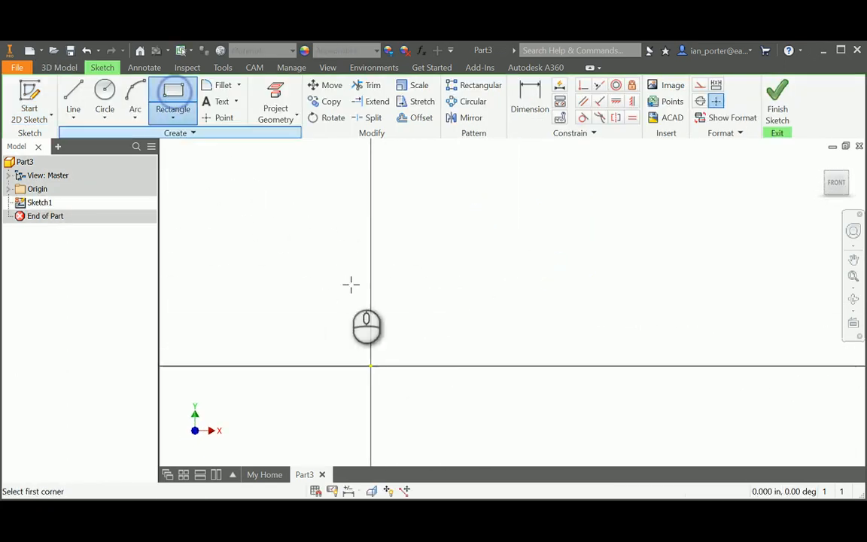
pyautogui.click(370, 365)
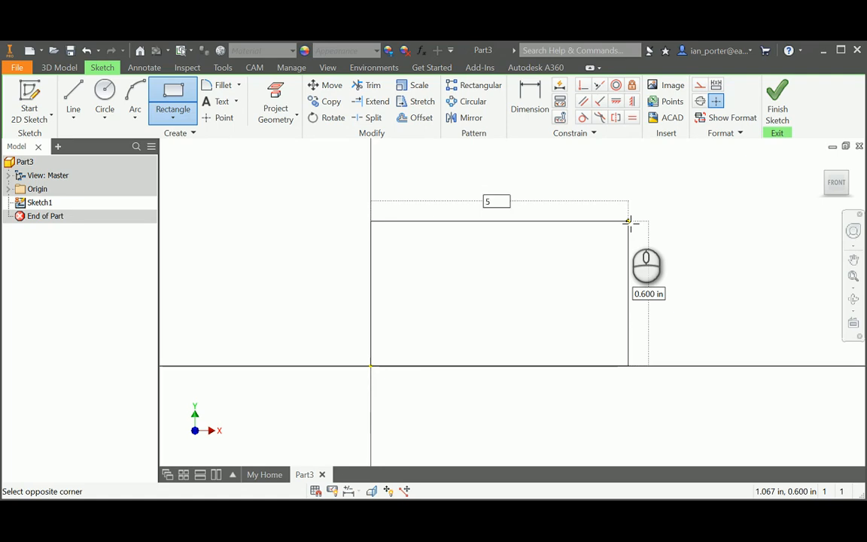
pyautogui.press('Tab')
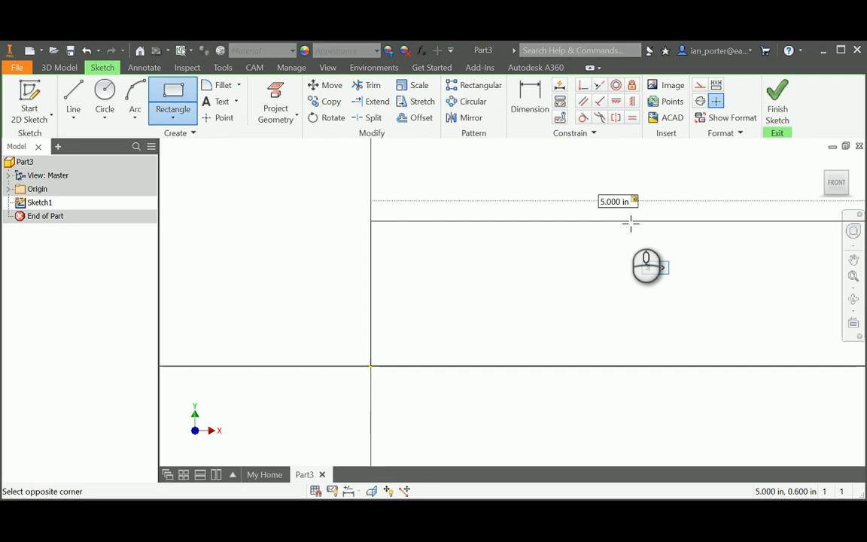
pyautogui.write('3.5')
pyautogui.press('Return')
pyautogui.scroll(6, 602, 285)
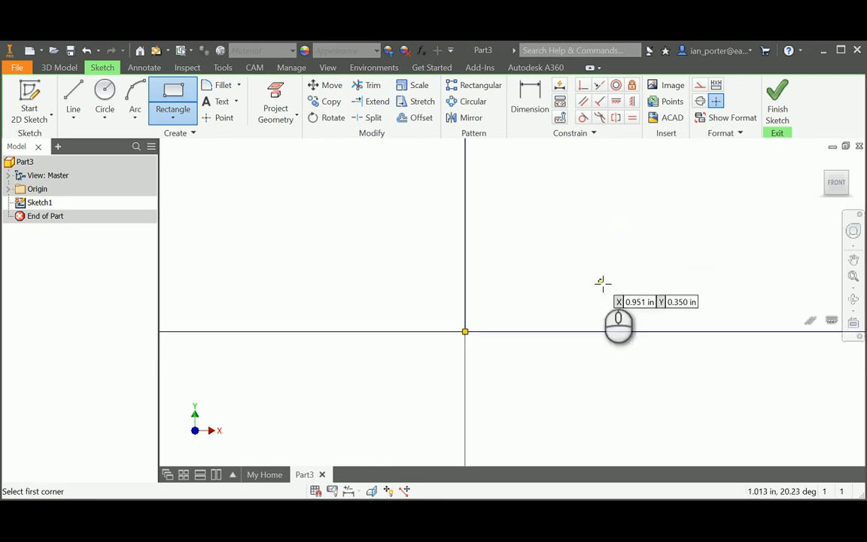
pyautogui.moveTo(674, 233); pyautogui.dragTo(516, 297, button='middle')
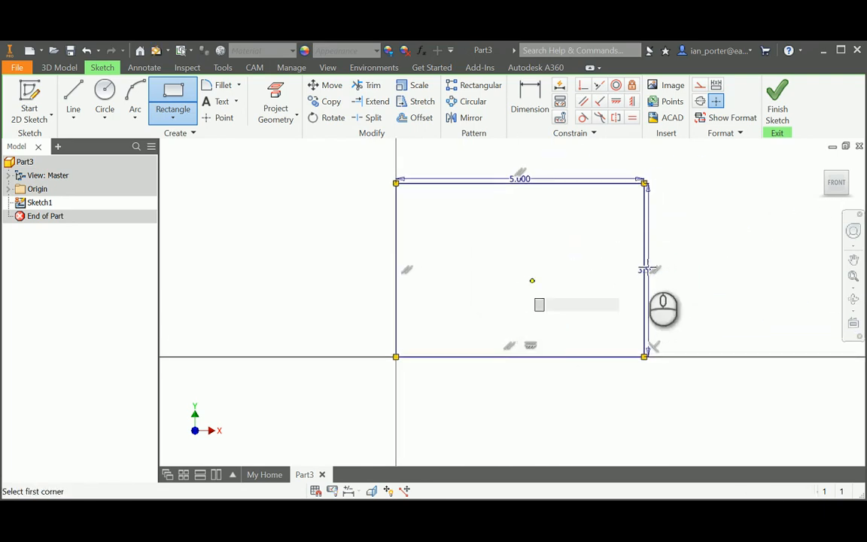
pyautogui.rightClick(775, 248)
pyautogui.click(785, 239)
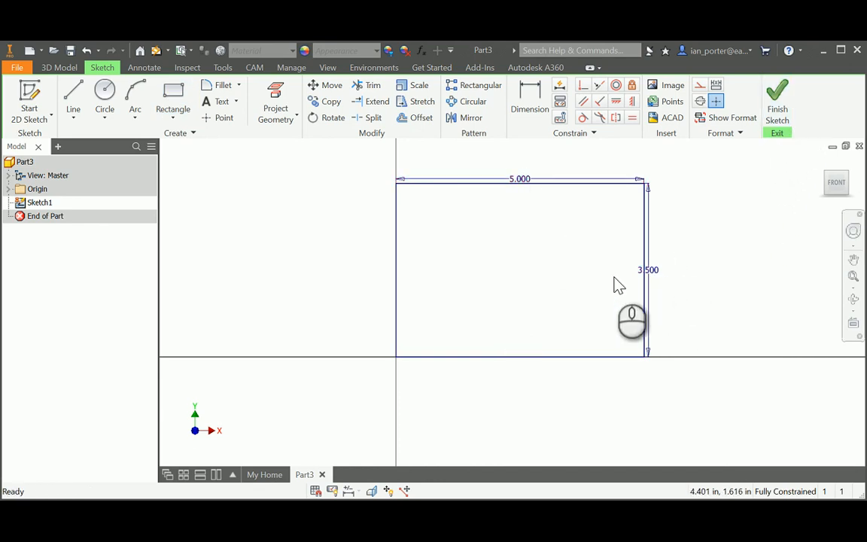
# Extrude the 5 × 3.5 in rectangle 1 in to create Extrusion1
pyautogui.press('e')
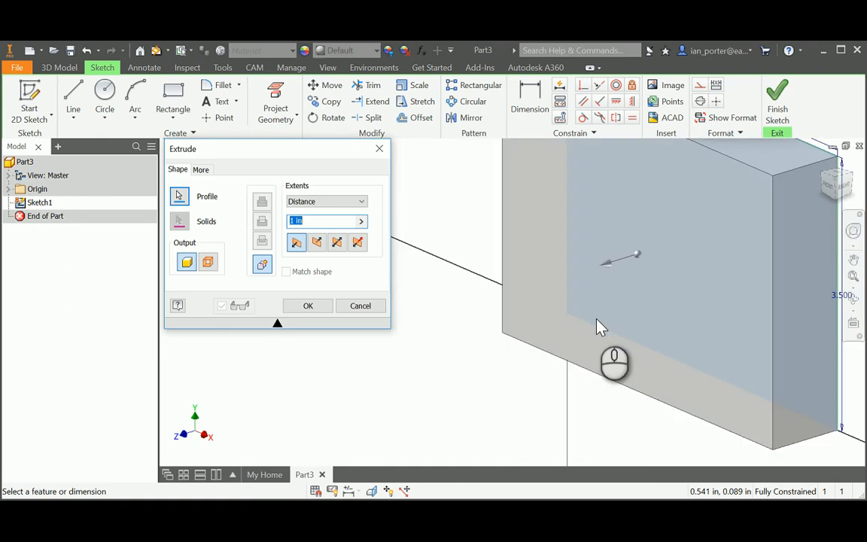
pyautogui.scroll(-4, 600, 325)
pyautogui.moveTo(581, 301); pyautogui.dragTo(542, 289, button='middle')
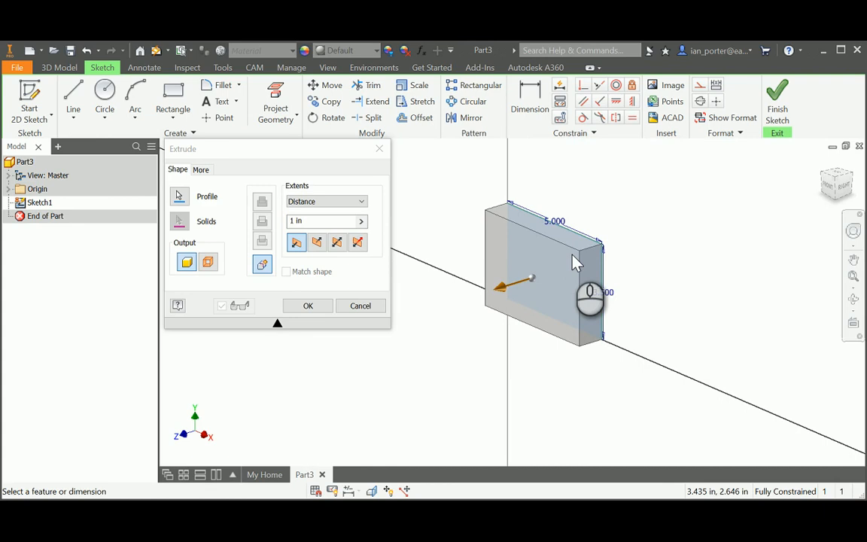
pyautogui.click(307, 305)
pyautogui.click(23, 90)
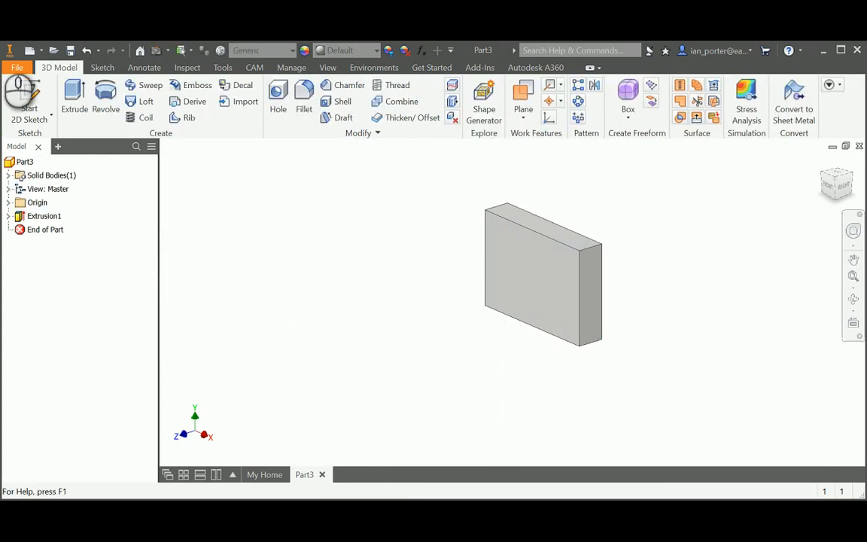
# Place Sketch2 on the block's front face and project that face's edges into it
pyautogui.click(506, 273)
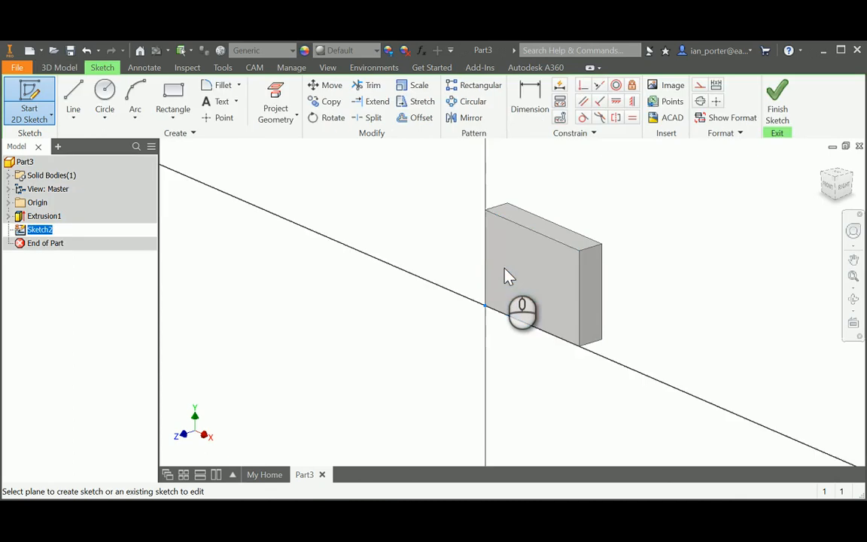
pyautogui.moveTo(603, 252); pyautogui.dragTo(464, 304, button='middle')
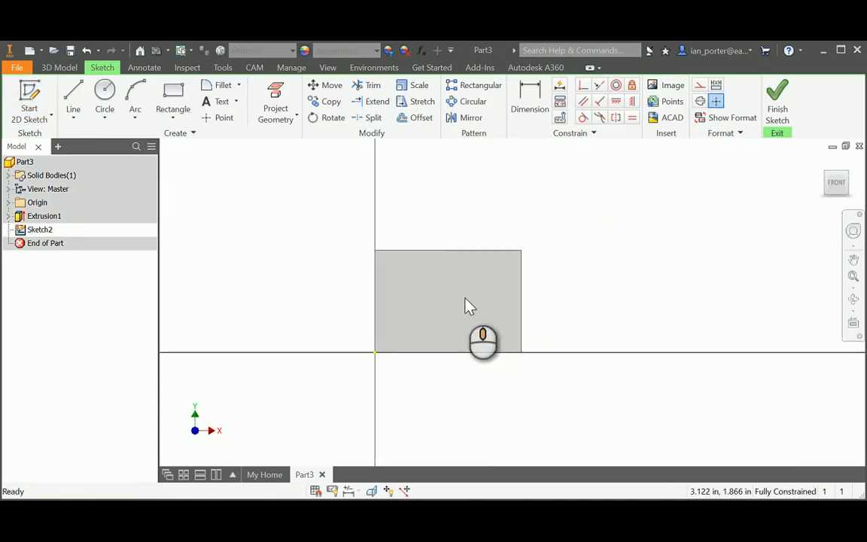
pyautogui.scroll(-3, 454, 302)
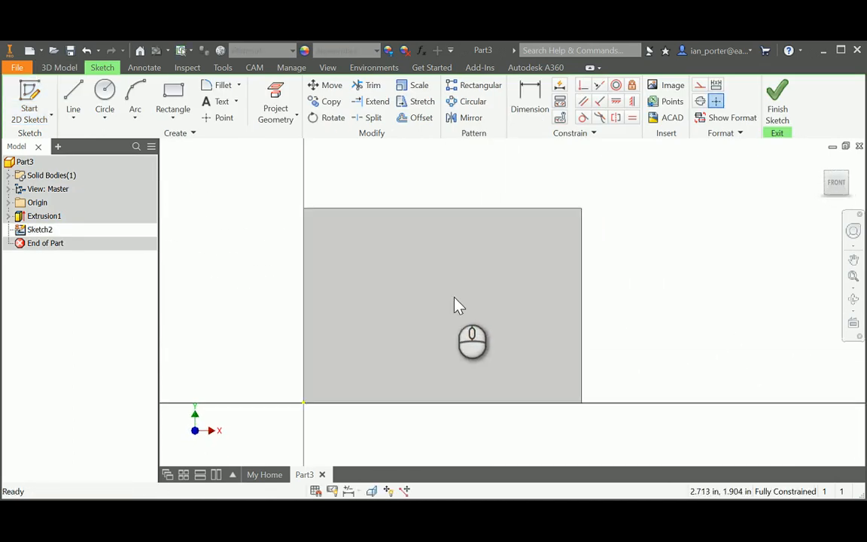
pyautogui.click(276, 92)
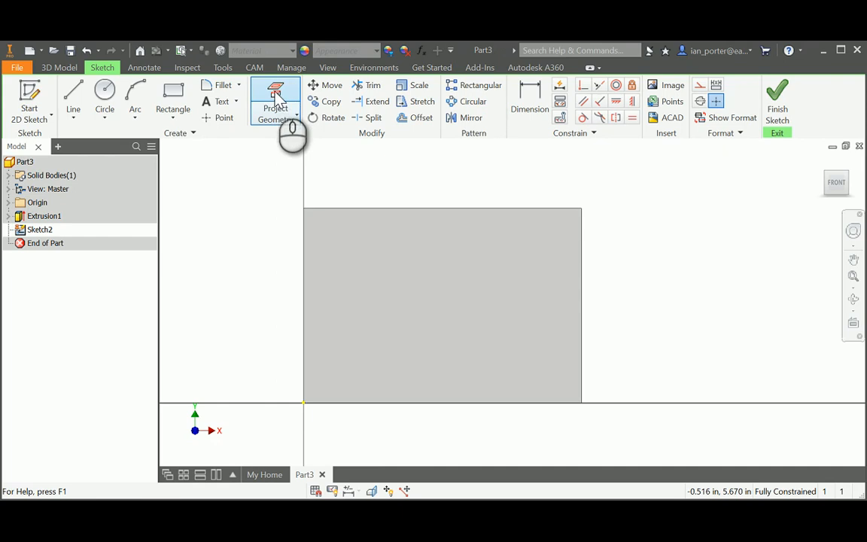
pyautogui.click(431, 312)
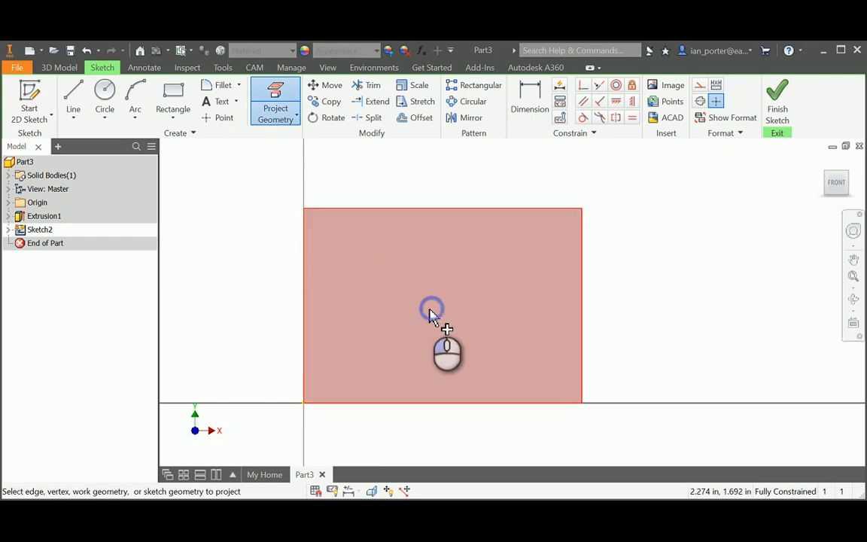
# Draw a 4 in line from the lower-left corner along the bottom edge, dimension below
pyautogui.click(73, 91)
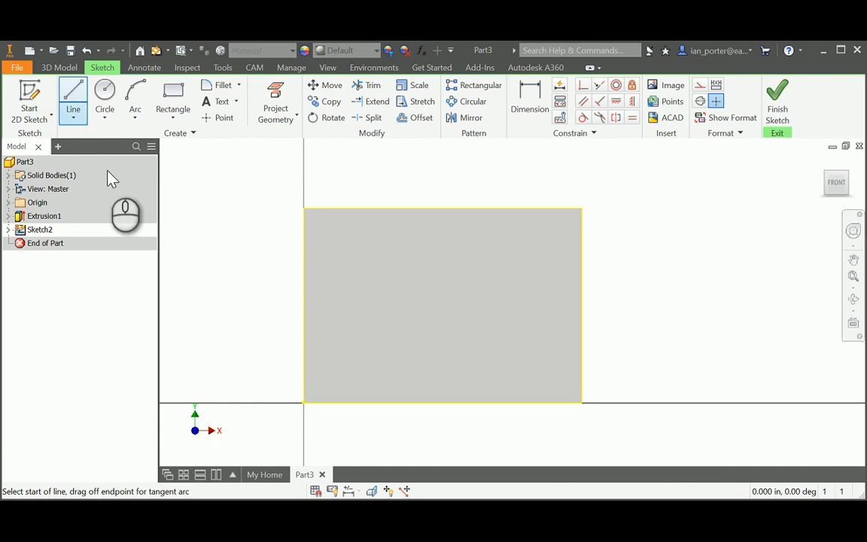
pyautogui.click(302, 404)
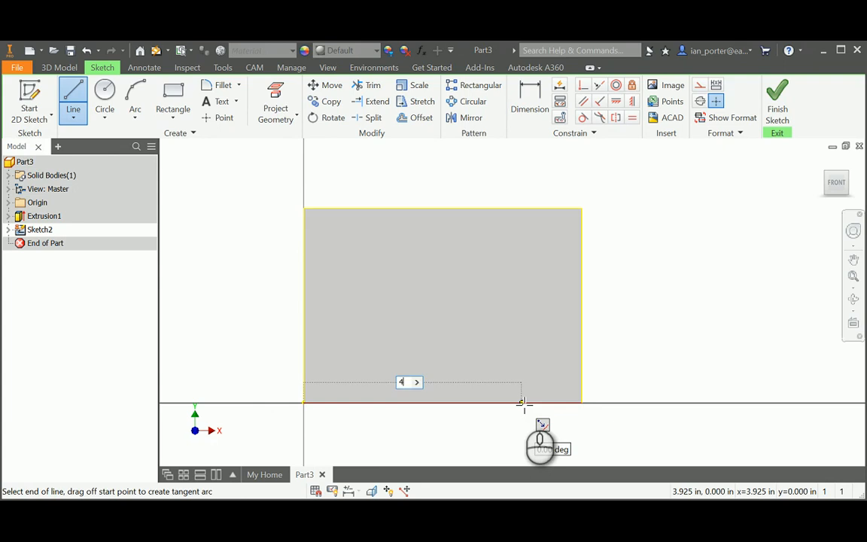
pyautogui.write('4')
pyautogui.press('Return')
pyautogui.rightClick(582, 430)
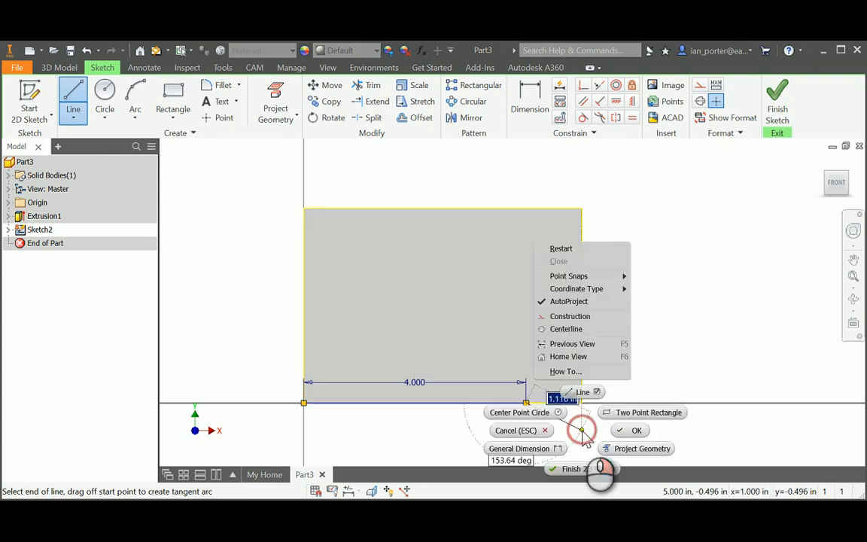
pyautogui.click(630, 430)
pyautogui.moveTo(416, 385); pyautogui.dragTo(415, 432)
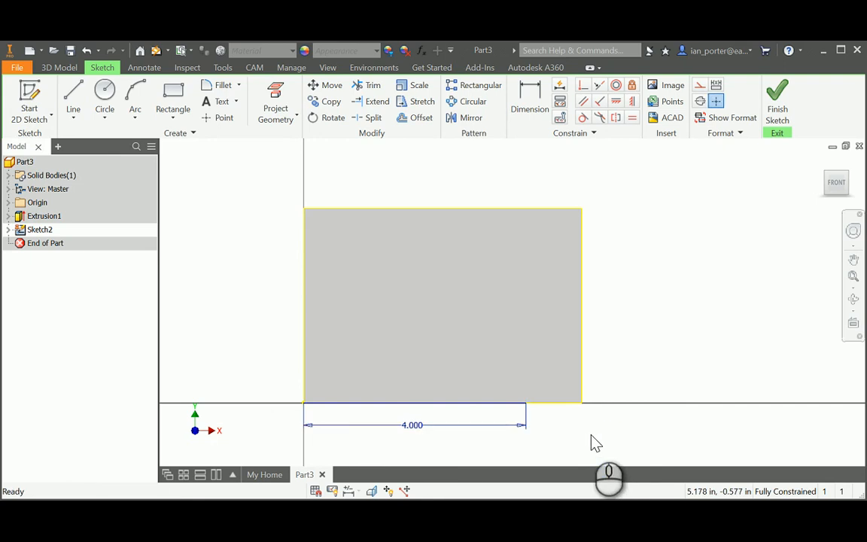
# Draw a 1.5 in line along the top edge from the top-left corner
pyautogui.click(73, 92)
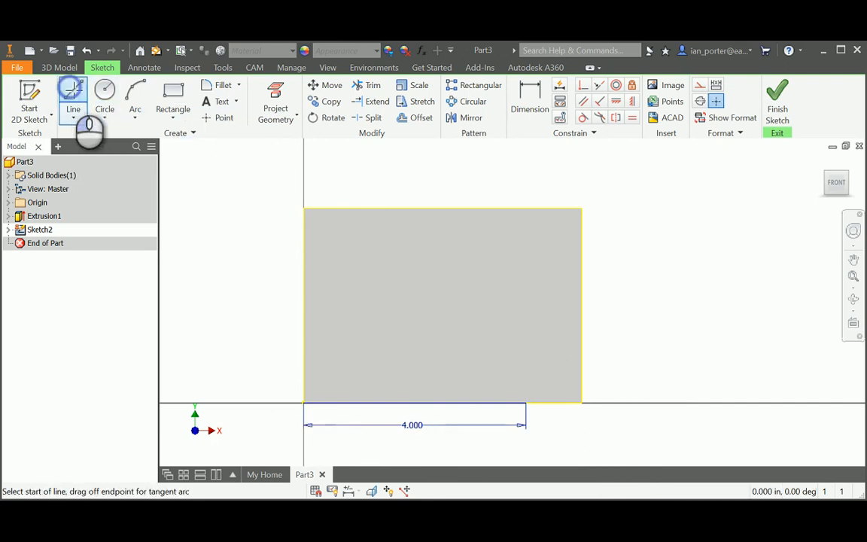
pyautogui.click(304, 209)
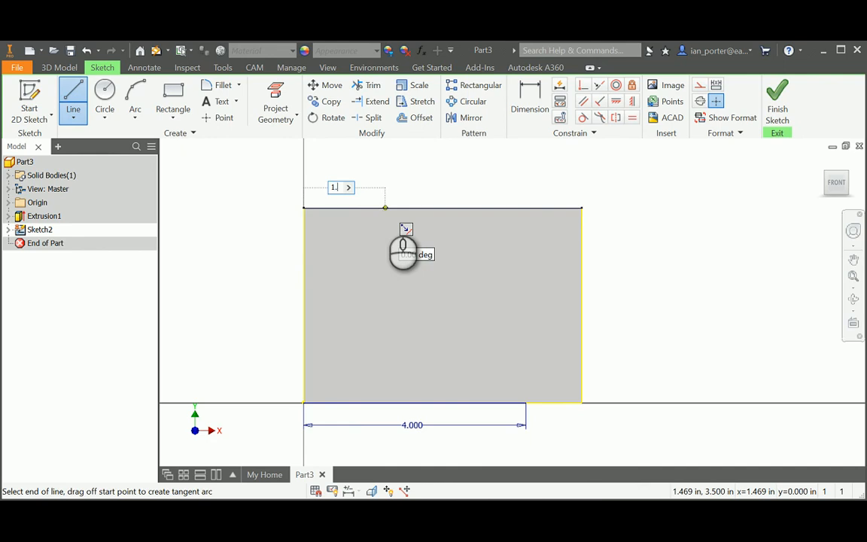
pyautogui.press('Return')
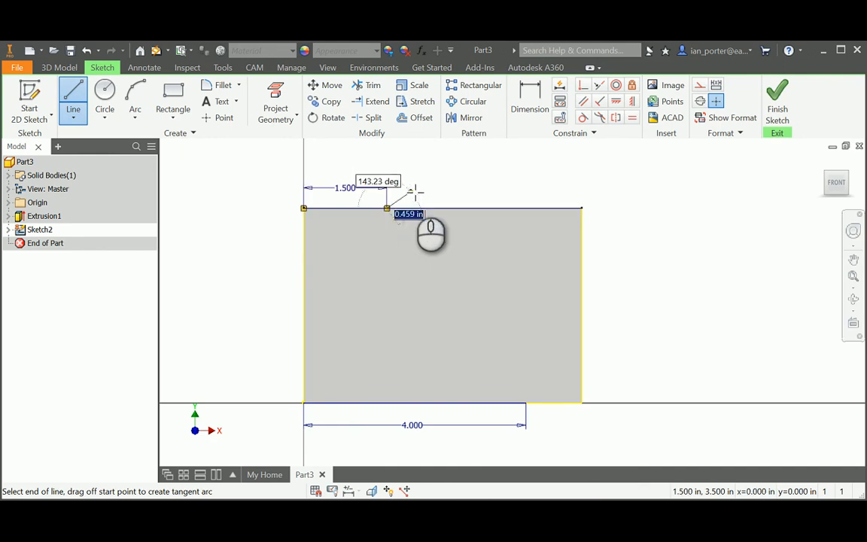
pyautogui.rightClick(414, 193)
pyautogui.click(465, 192)
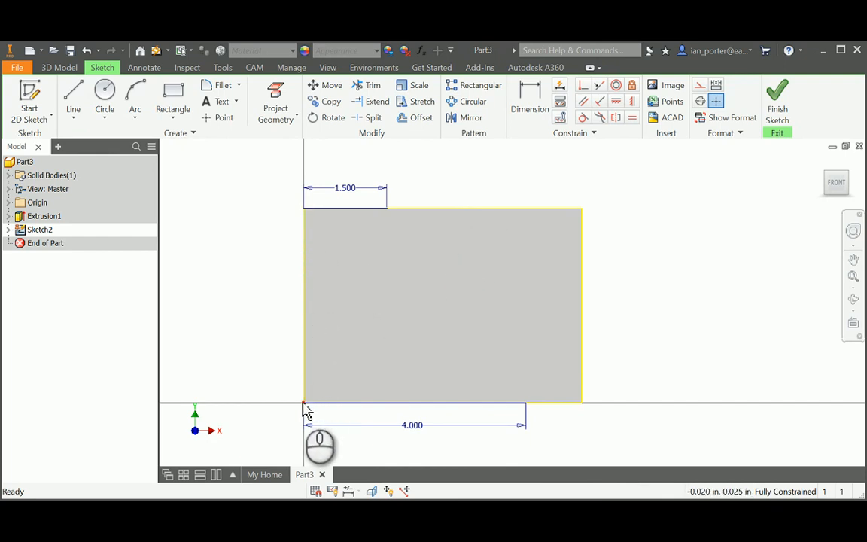
# Draw a line down the left edge from the top-left to the bottom-left corner
pyautogui.click(73, 97)
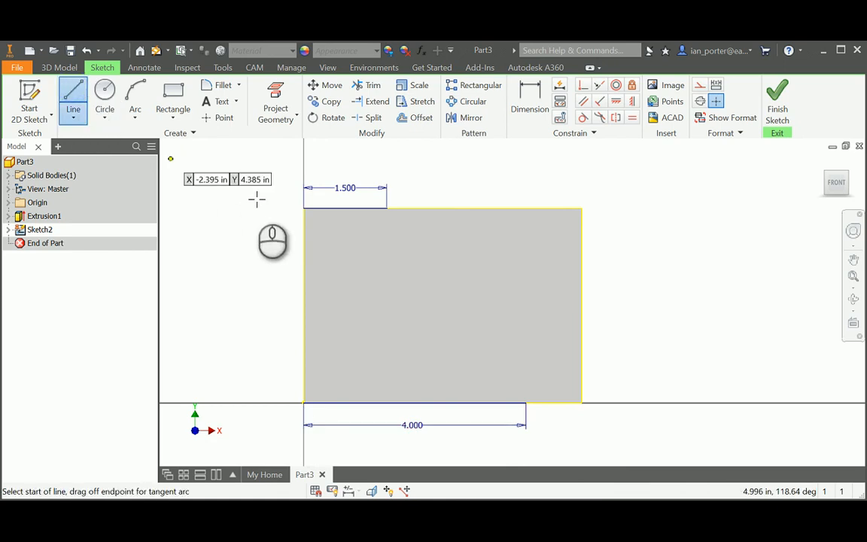
pyautogui.click(303, 208)
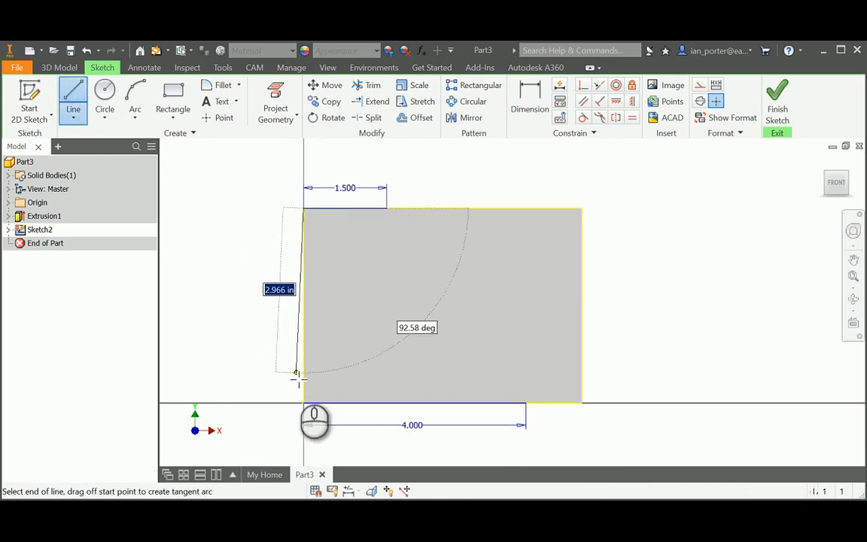
pyautogui.click(304, 403)
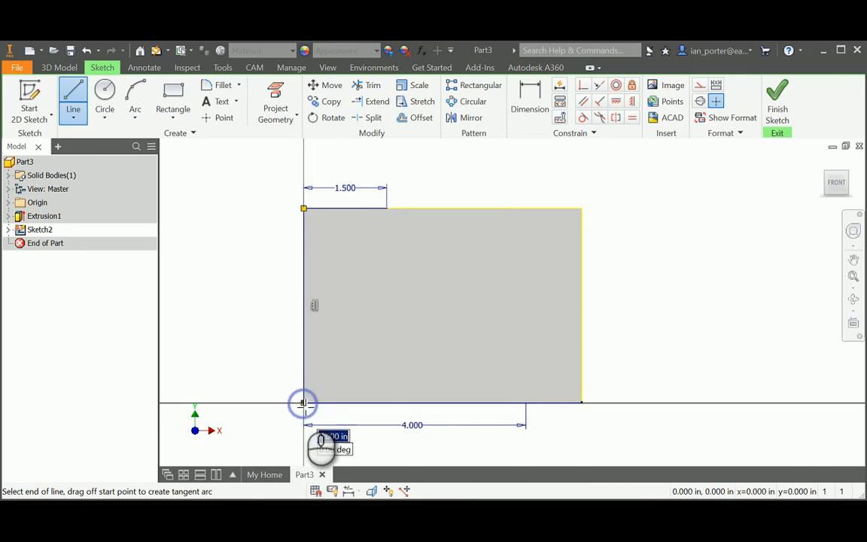
pyautogui.rightClick(256, 298)
pyautogui.click(296, 300)
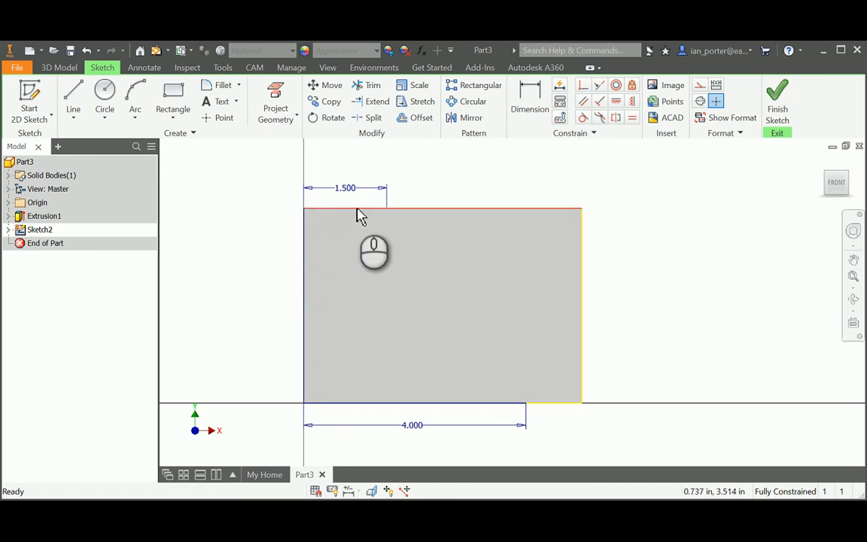
# Draw the diagonal from the 1.500 line's end to the 4.000 line's end
pyautogui.click(73, 104)
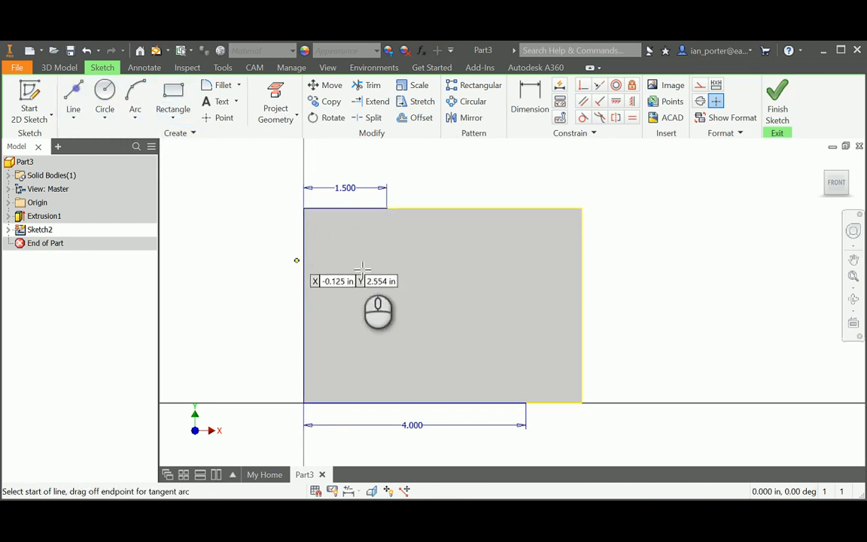
pyautogui.click(386, 209)
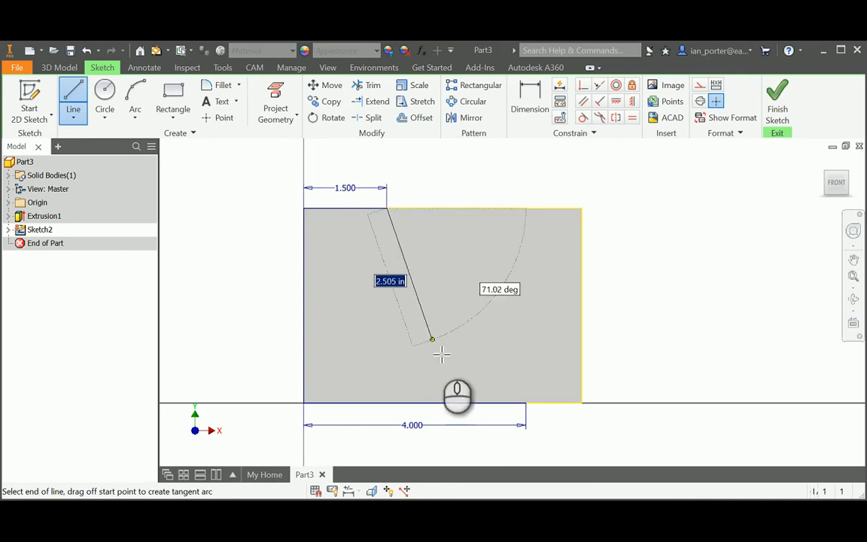
pyautogui.click(526, 403)
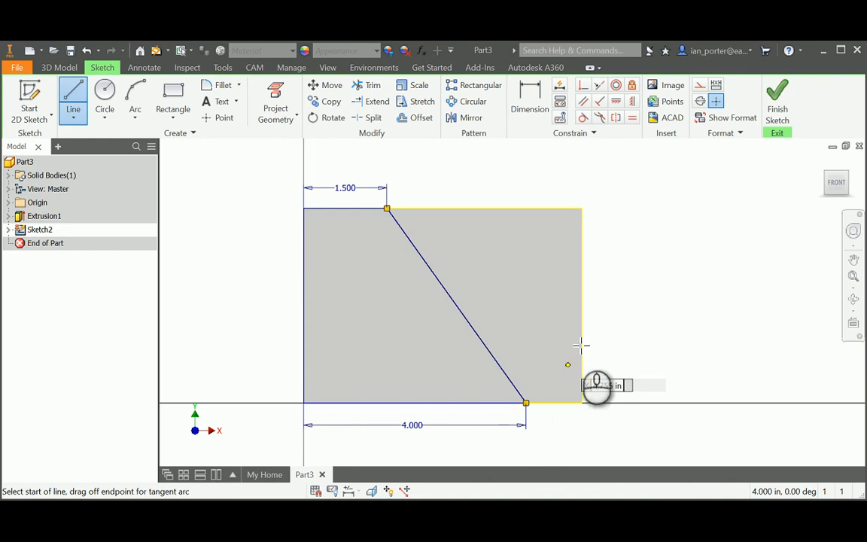
pyautogui.rightClick(620, 268)
pyautogui.click(669, 269)
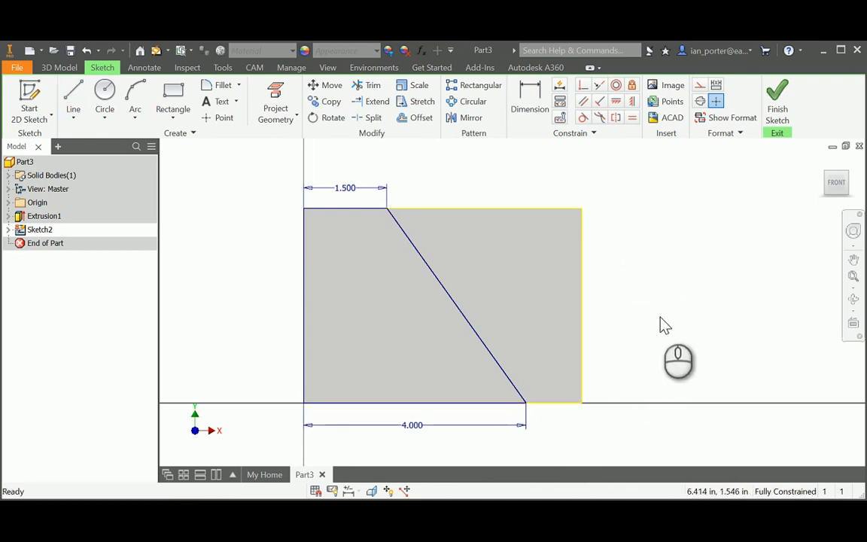
pyautogui.press('e')
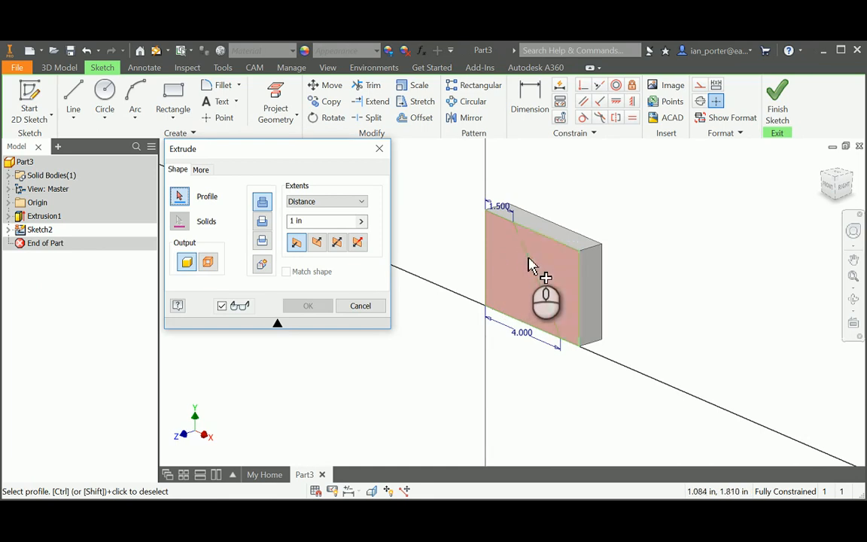
# Cut the left triangular profile 1 in deep to form the sloped notch
pyautogui.click(524, 268)
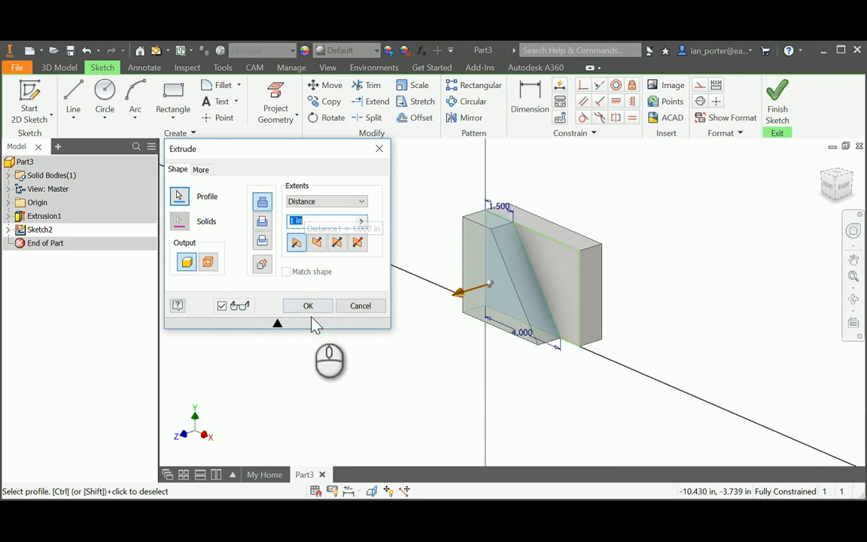
pyautogui.click(308, 305)
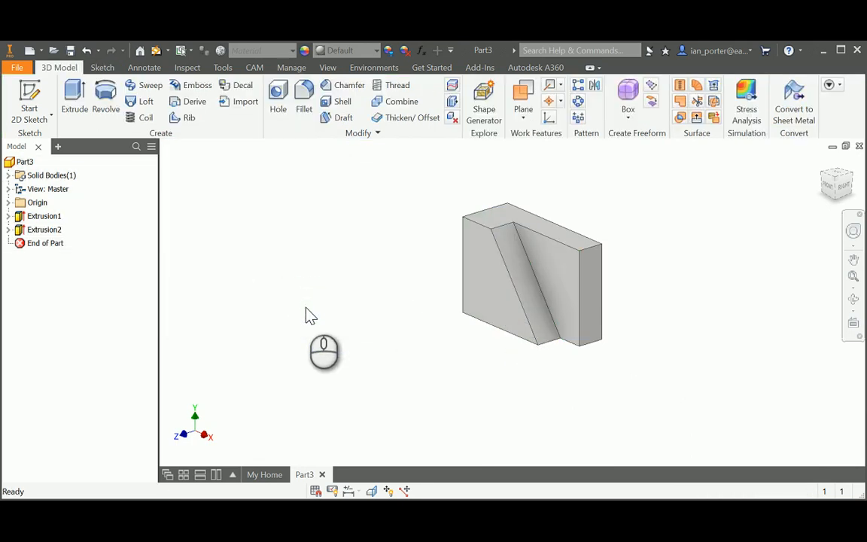
# Start Sketch3 on the block's front face
pyautogui.click(30, 94)
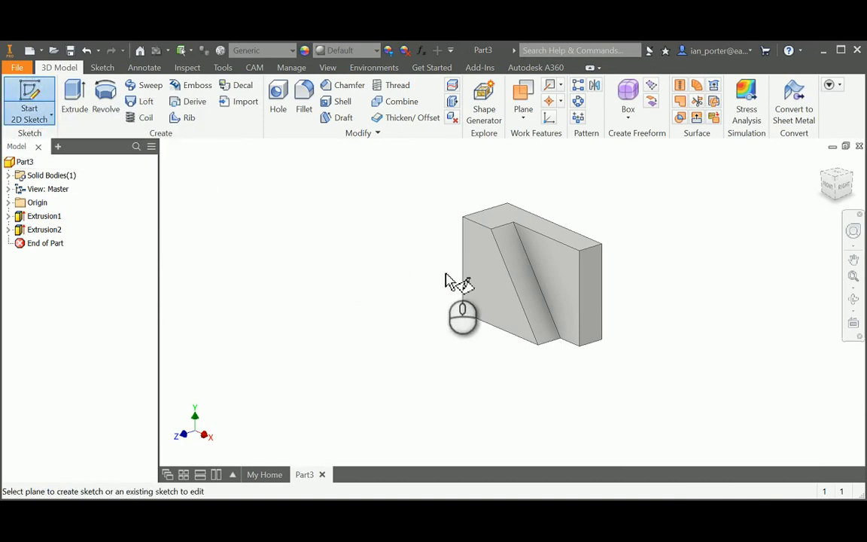
pyautogui.click(496, 280)
pyautogui.moveTo(557, 251)
pyautogui.mouseDown(button='middle')
pyautogui.moveTo(561, 246)
pyautogui.moveTo(403, 291)
pyautogui.mouseUp(button='middle')
pyautogui.scroll(3, 403, 291)
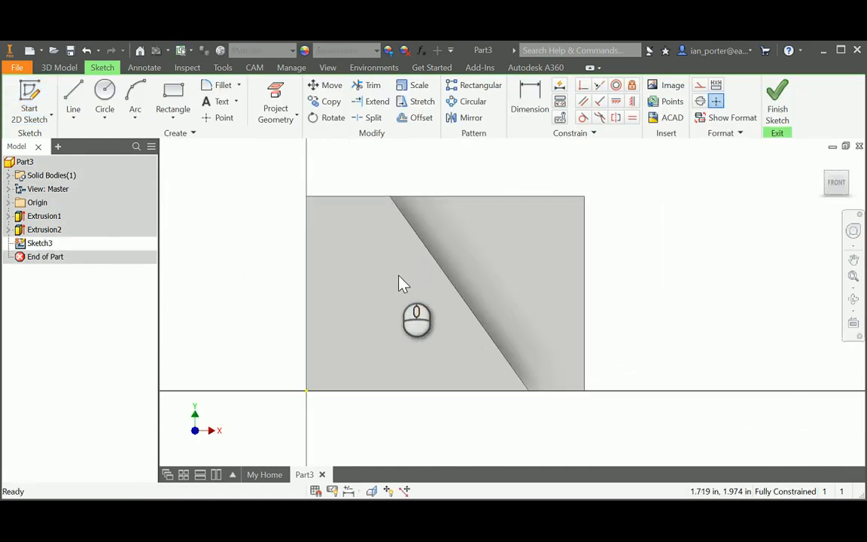
# Place a single sketch point on the face to mark the hole centre
pyautogui.click(211, 122)
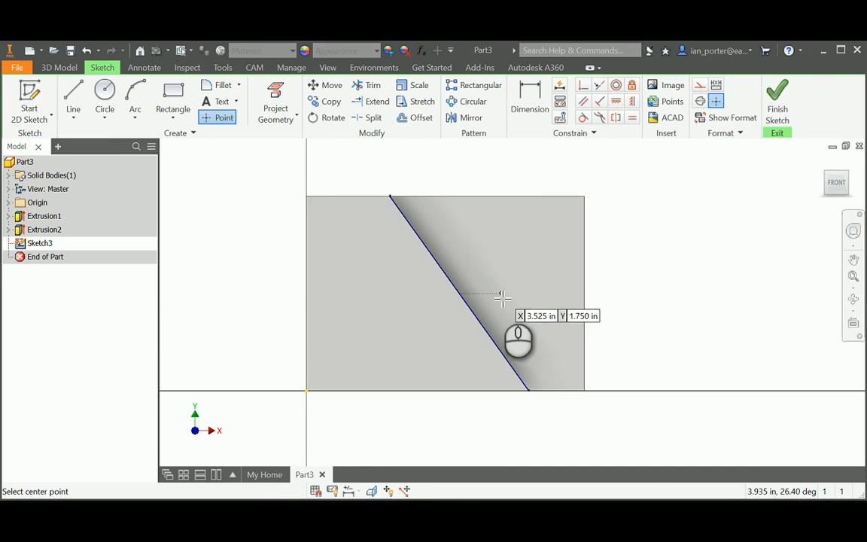
pyautogui.click(401, 282)
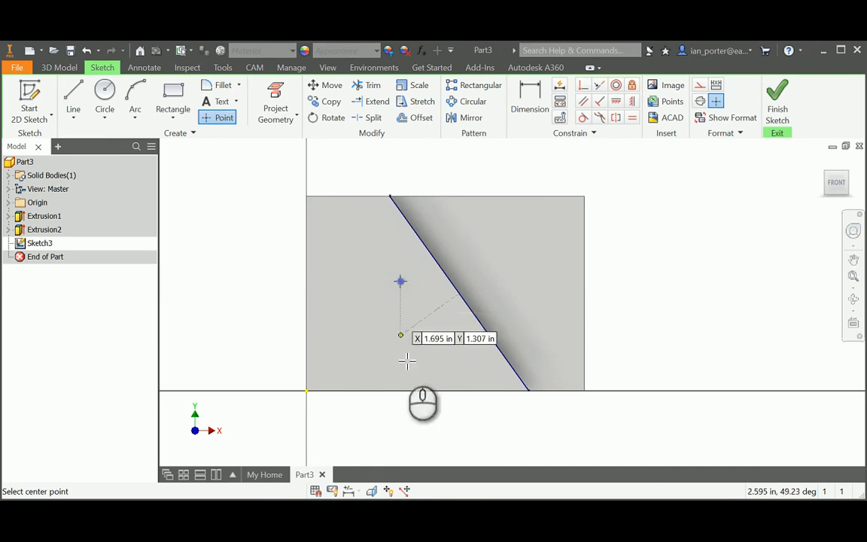
pyautogui.rightClick(229, 263)
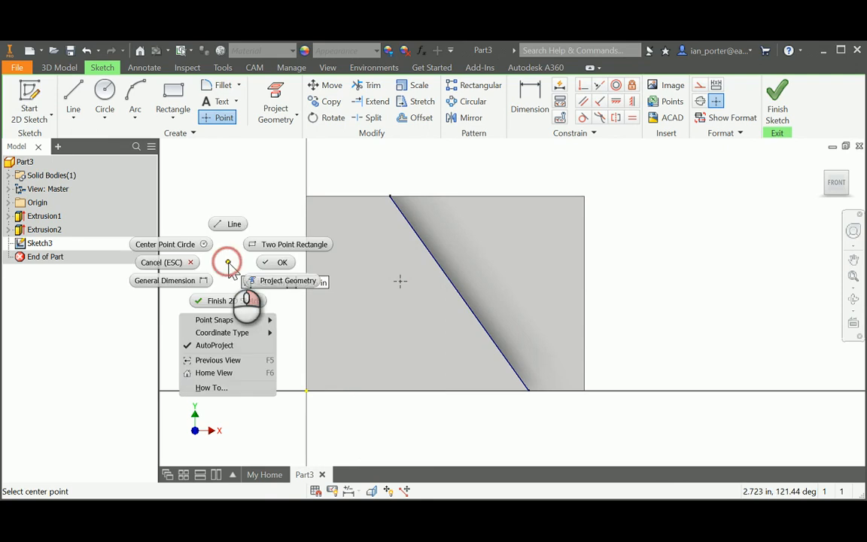
pyautogui.click(285, 263)
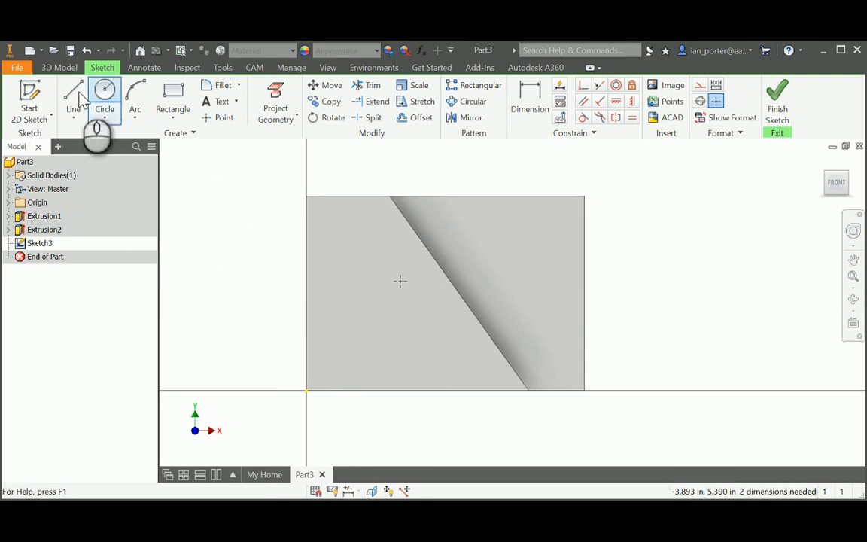
# Add 2 in dimensions locating the point from the left edge and the bottom edge
pyautogui.click(525, 97)
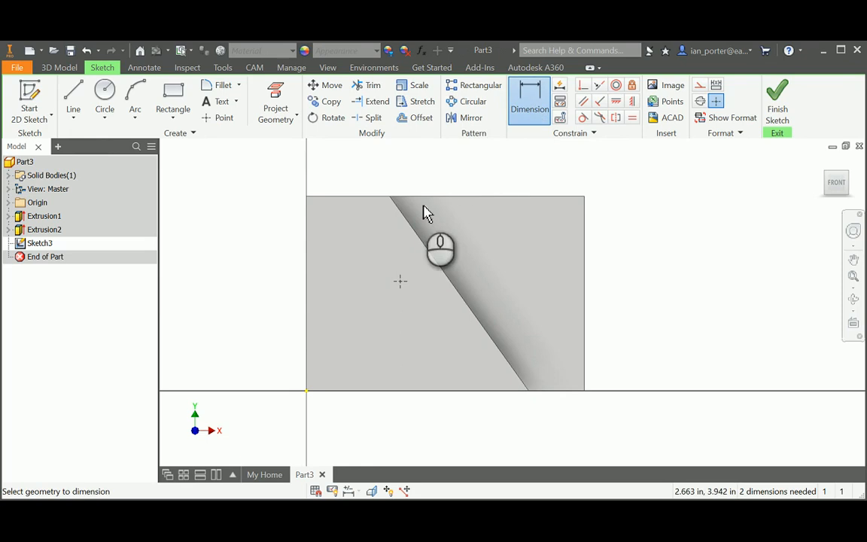
pyautogui.click(307, 279)
pyautogui.click(400, 280)
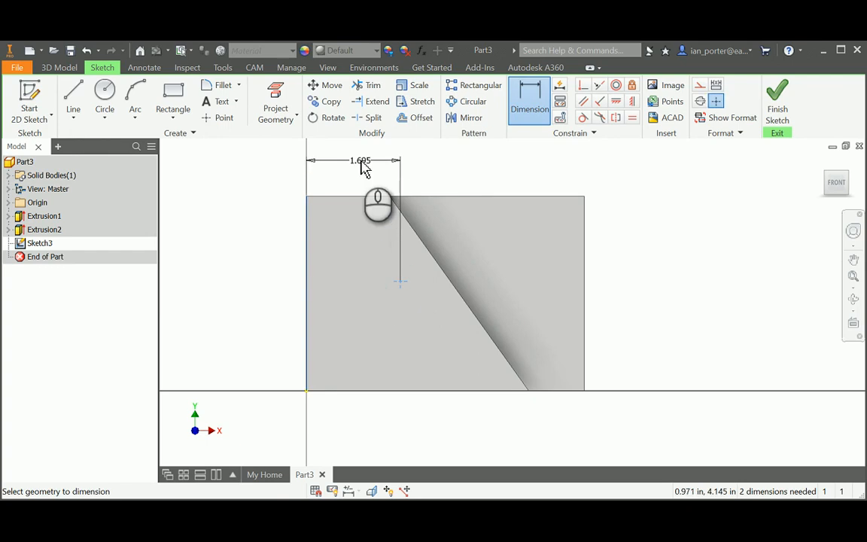
pyautogui.click(362, 167)
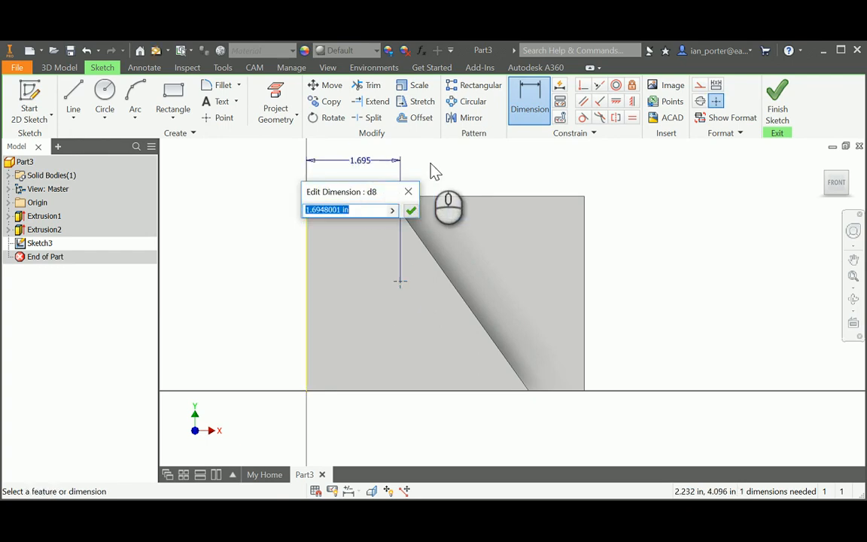
pyautogui.write('2')
pyautogui.press('Return')
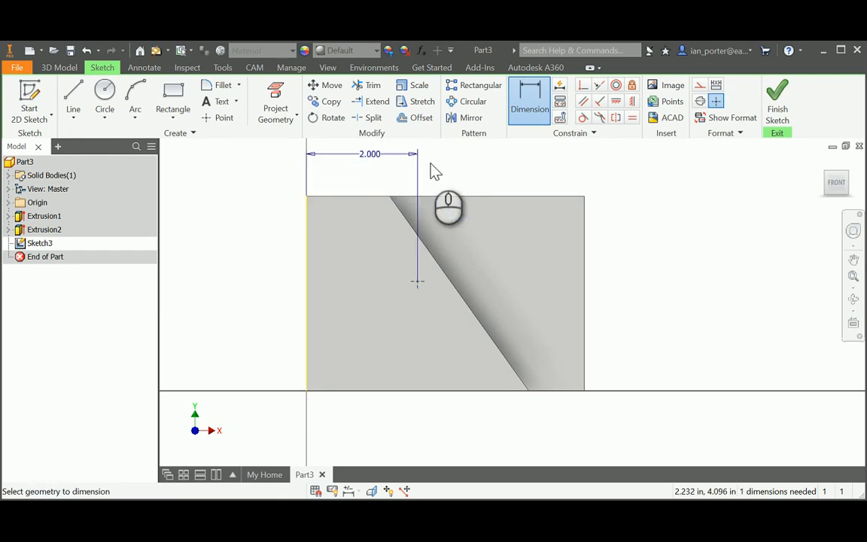
pyautogui.click(384, 390)
pyautogui.click(417, 282)
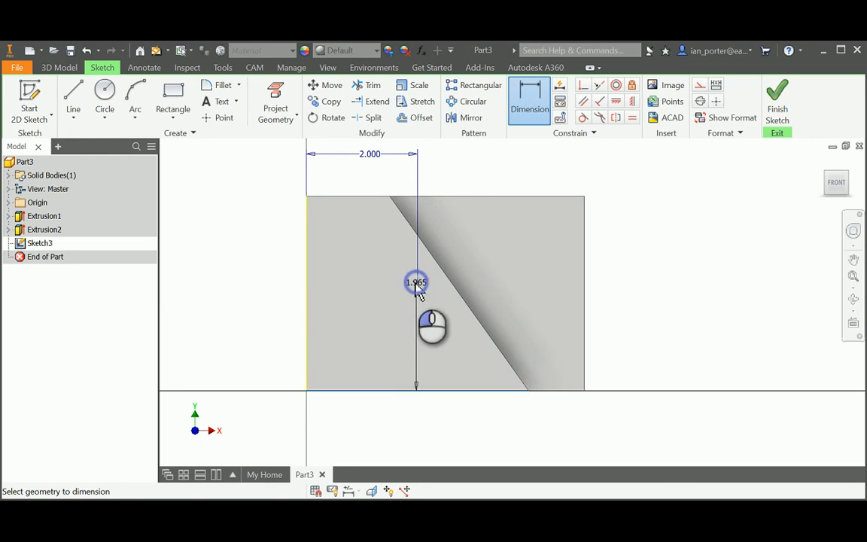
pyautogui.click(256, 324)
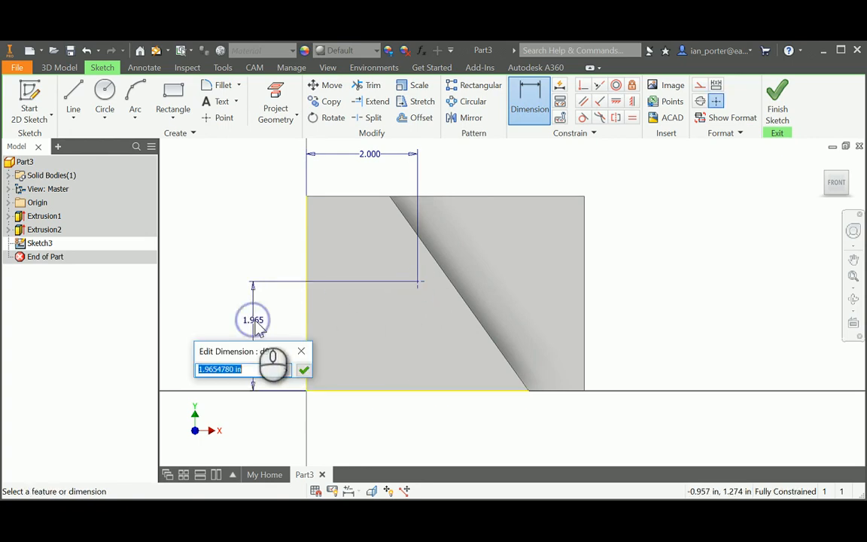
pyautogui.write('2')
pyautogui.press('Return')
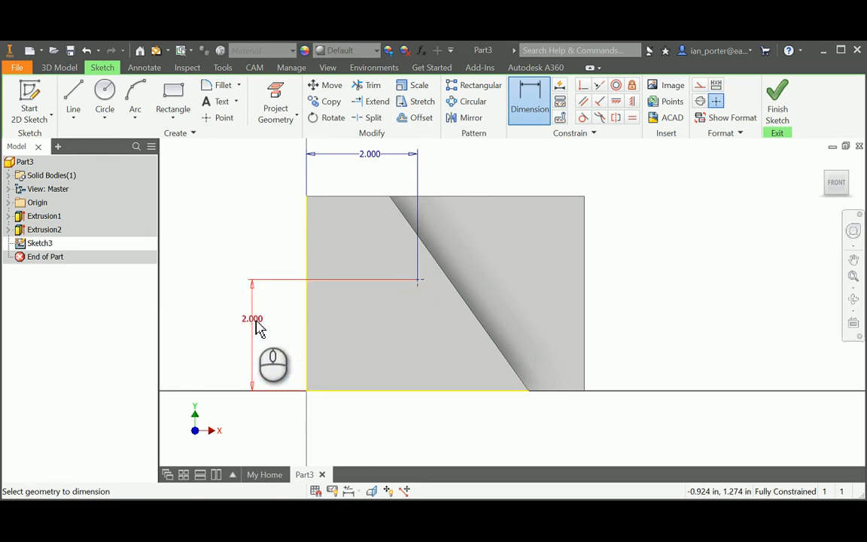
pyautogui.press('e')
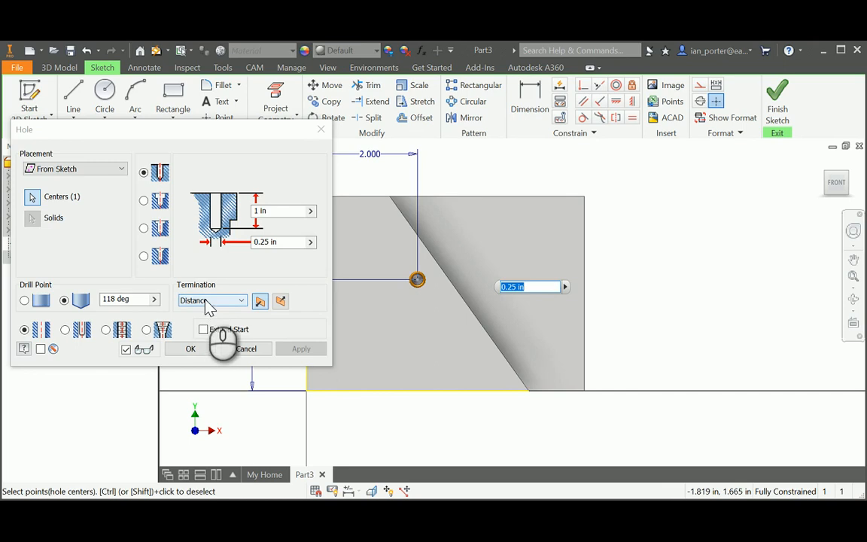
# Create a Through All hole of 2 in diameter at the point and view it isometrically
pyautogui.click(242, 300)
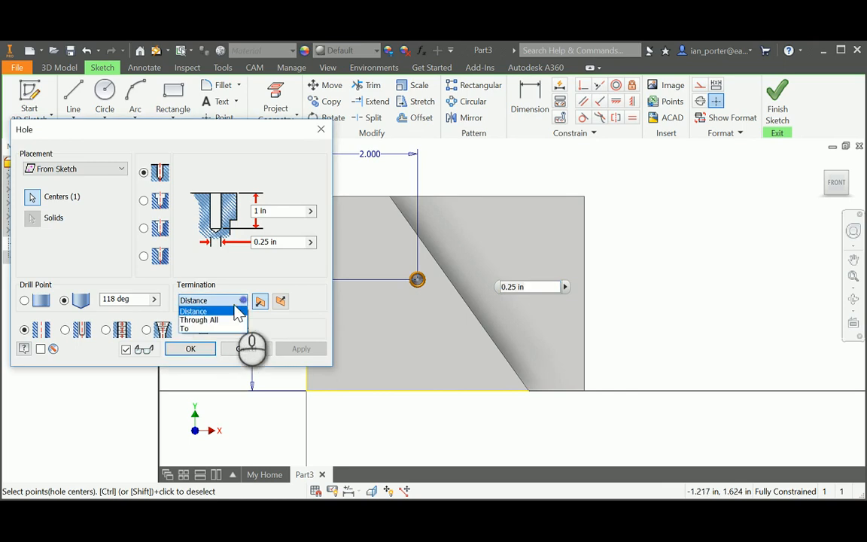
pyautogui.click(217, 321)
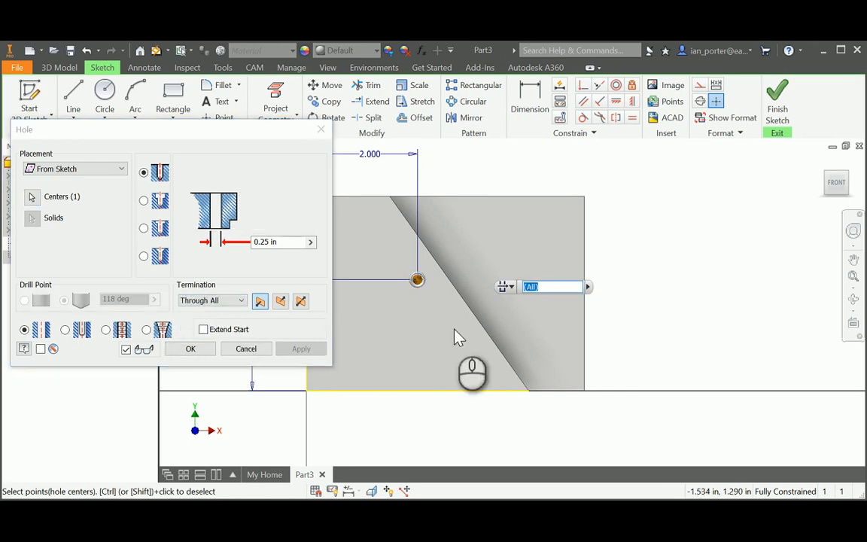
pyautogui.click(284, 242)
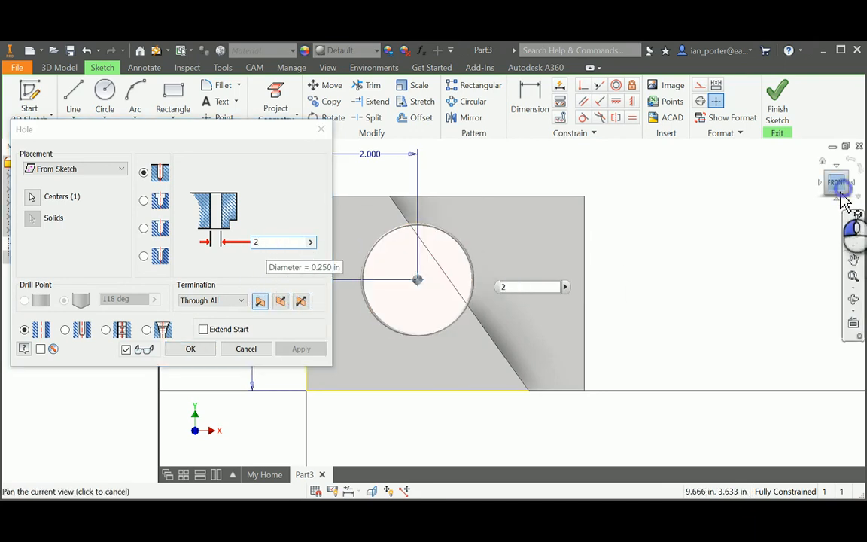
pyautogui.moveTo(844, 202); pyautogui.dragTo(794, 226)
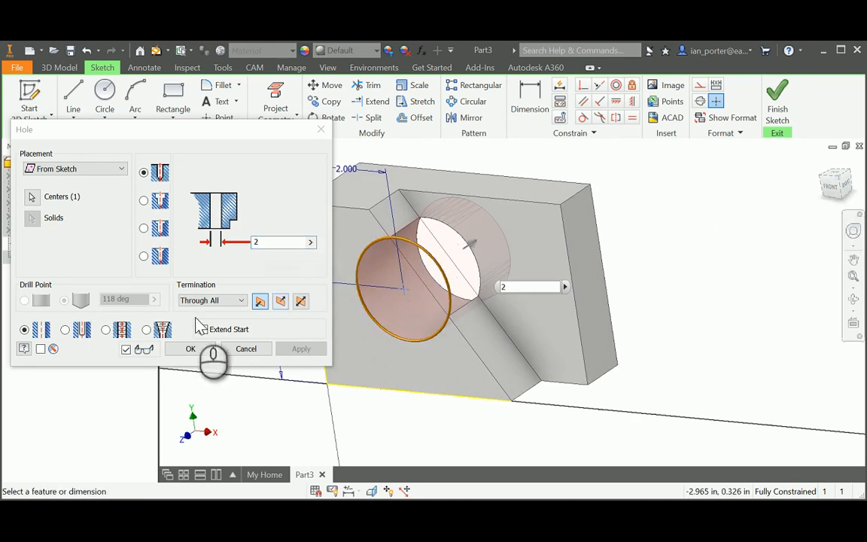
pyautogui.click(190, 349)
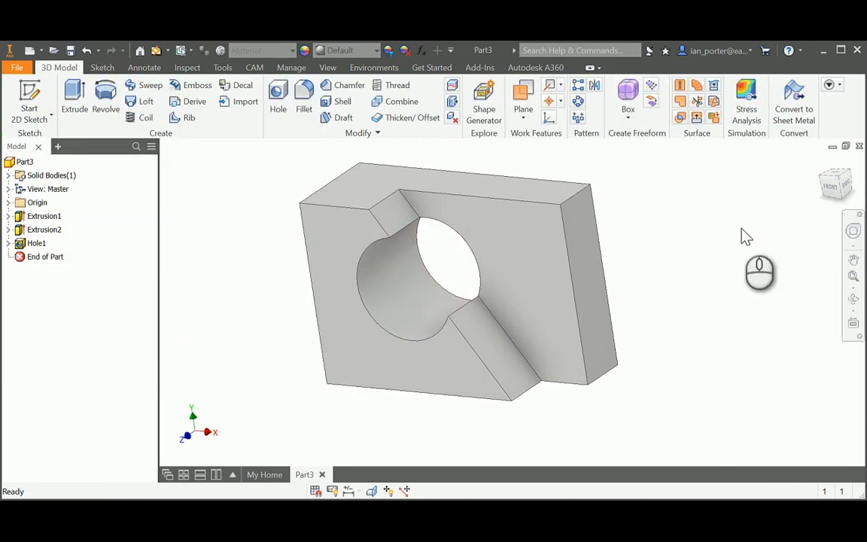
pyautogui.moveTo(824, 165); pyautogui.dragTo(824, 165, button='middle')
pyautogui.click(824, 165)
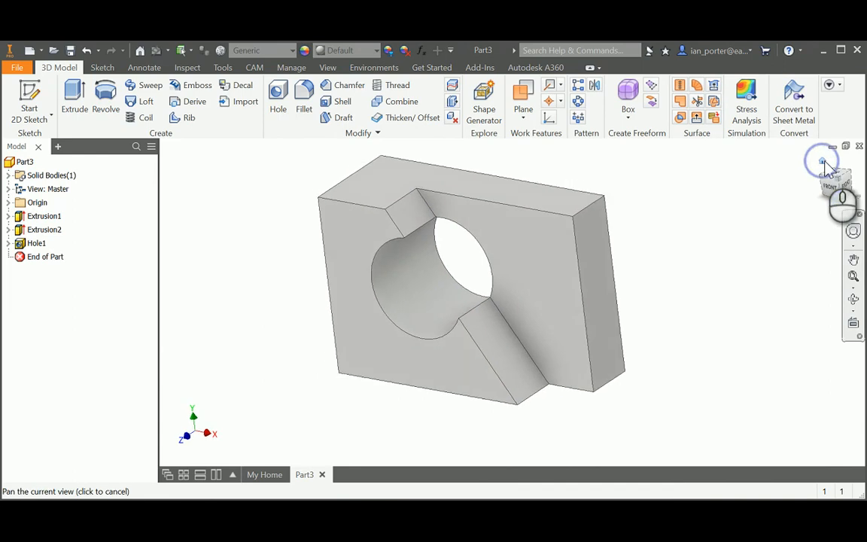